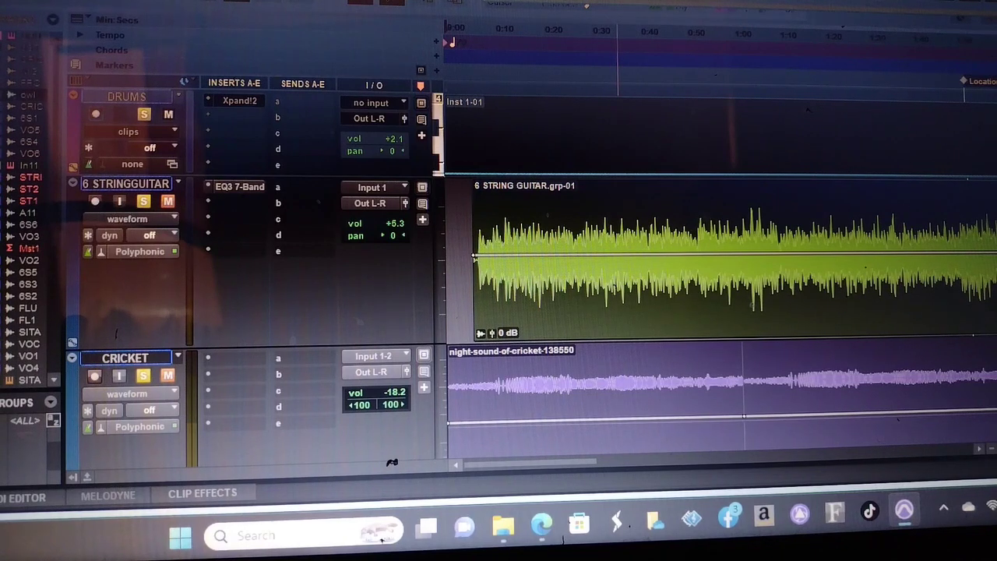
- Start playback of The Garden session from the beginning
key(space)
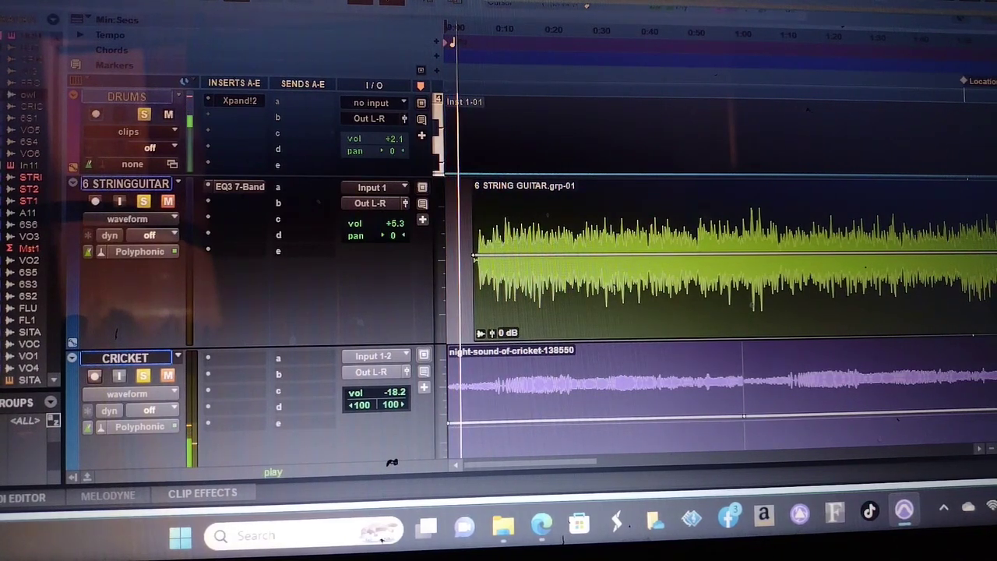
- Stop, resume, then stop playback after the song's first few seconds
key(space)
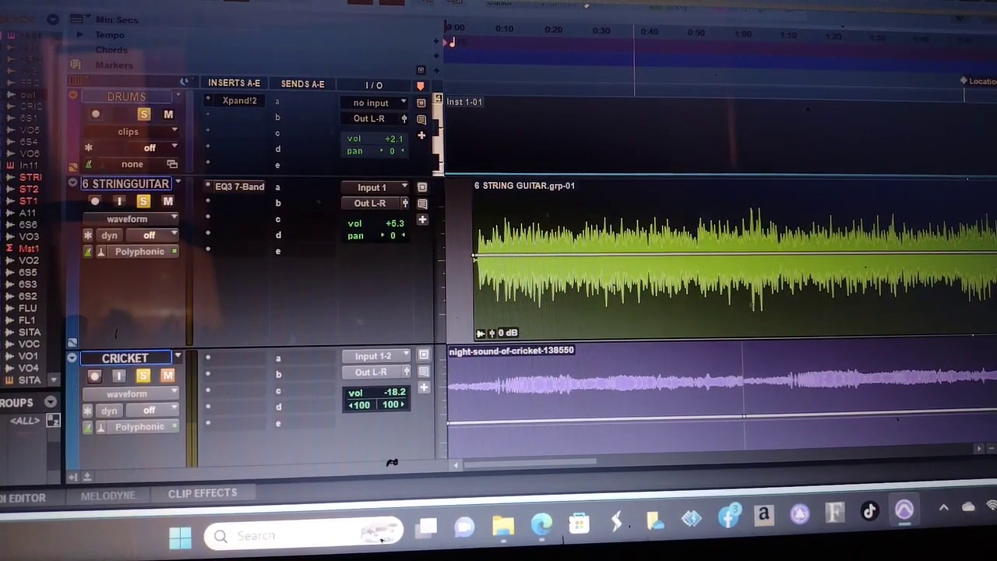
key(space)
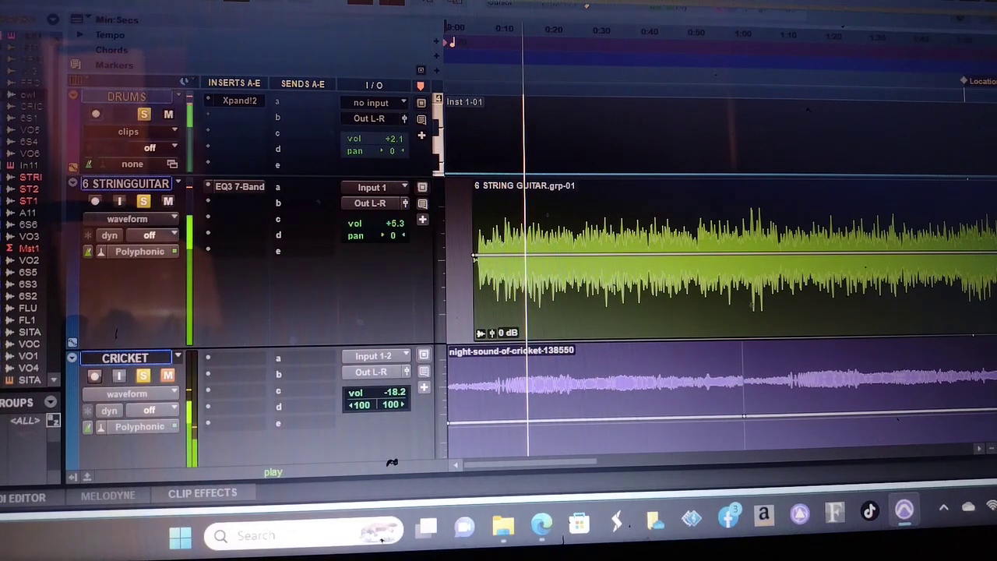
key(space)
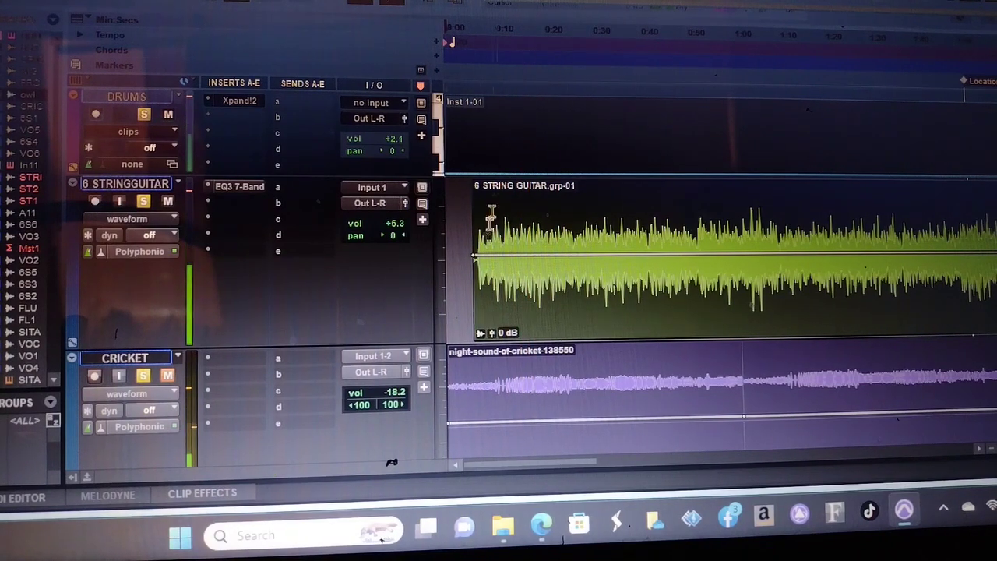
scroll(316, 289, down, 1)
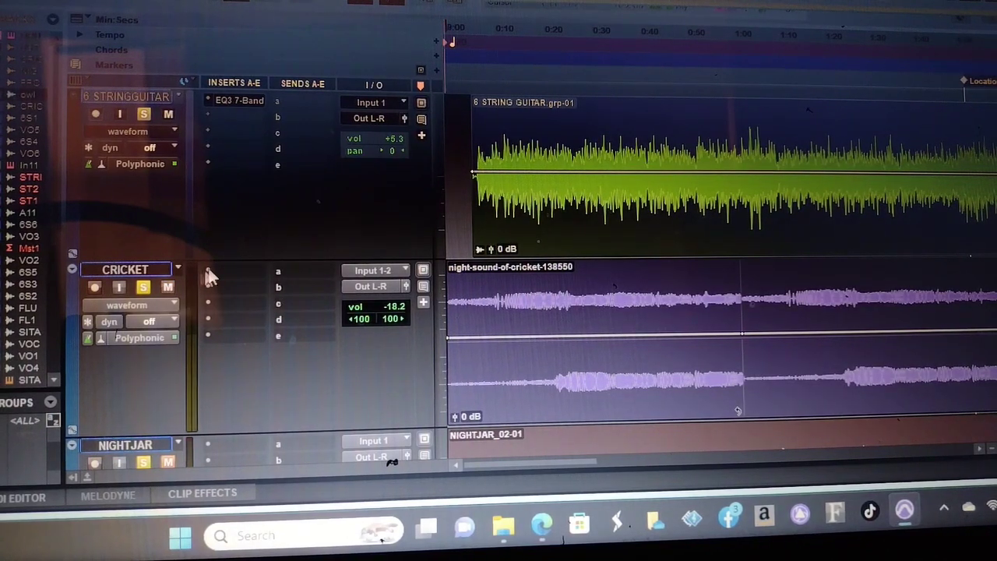
scroll(214, 263, down, 1)
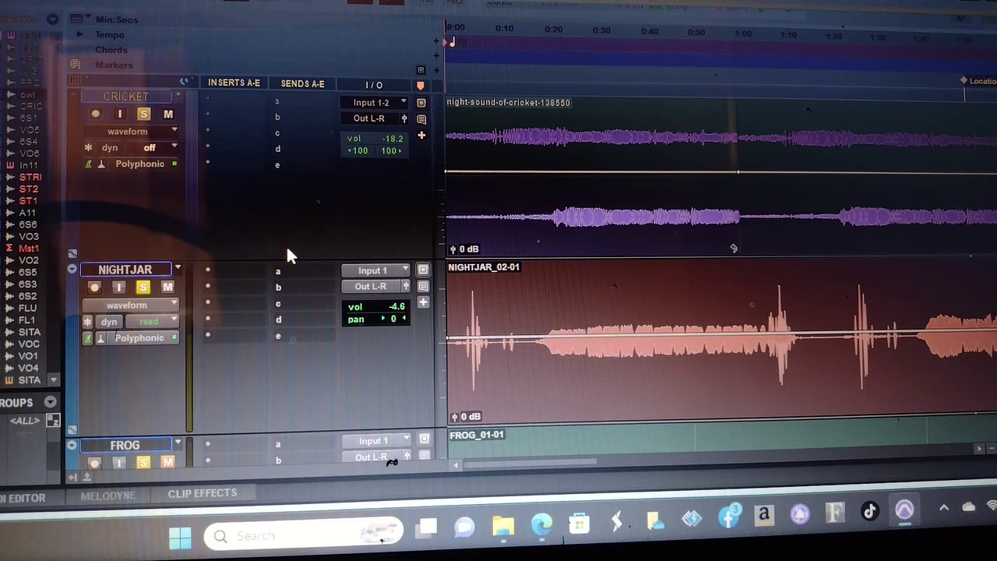
scroll(286, 244, down, 1)
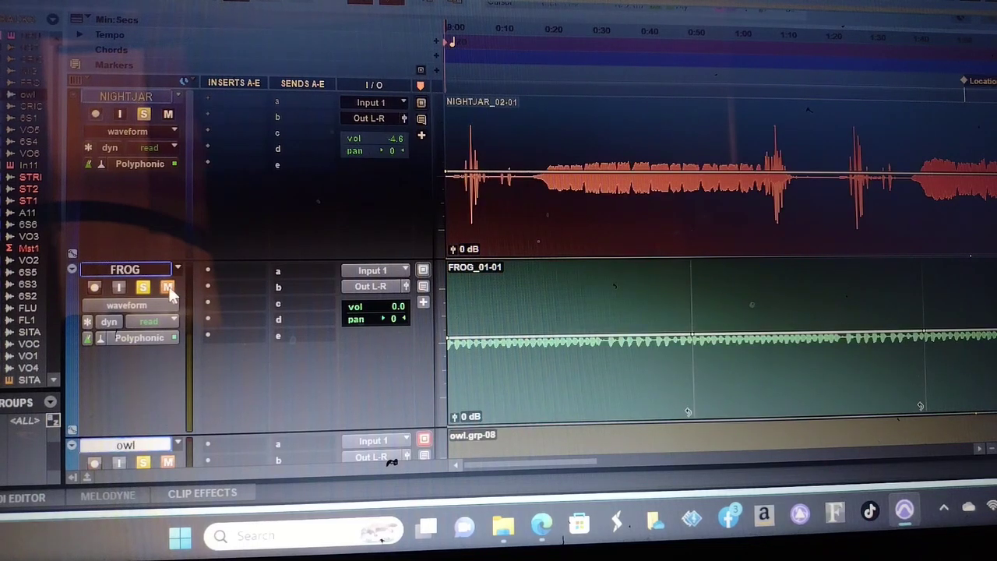
scroll(217, 271, down, 1)
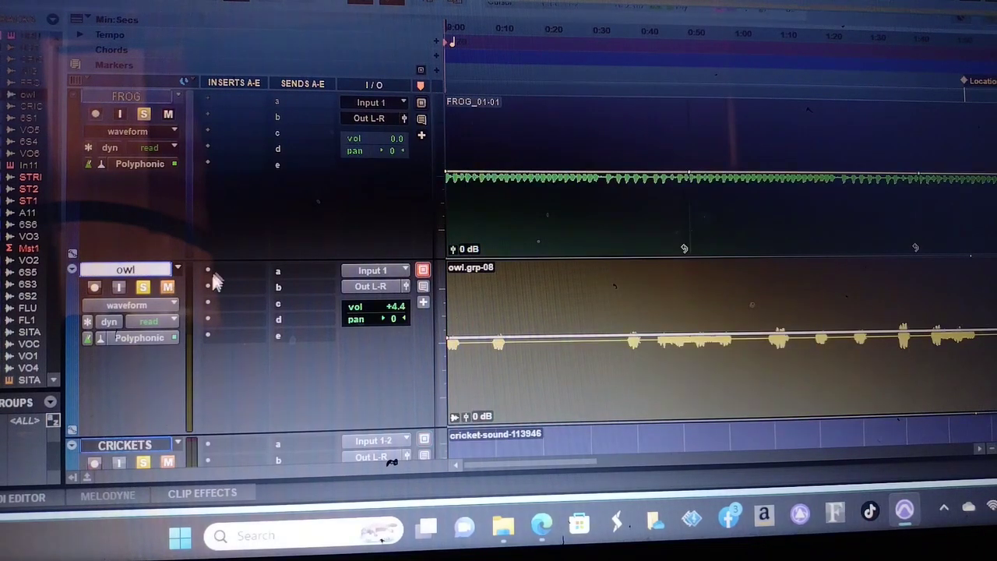
- Turn off mute on the owl ambience track
click(169, 288)
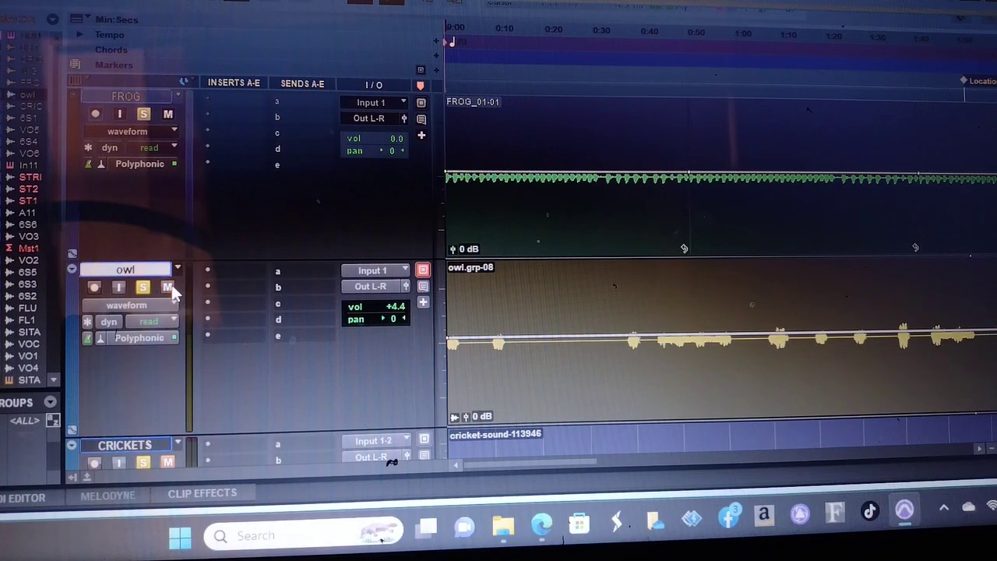
scroll(172, 456, down, 3)
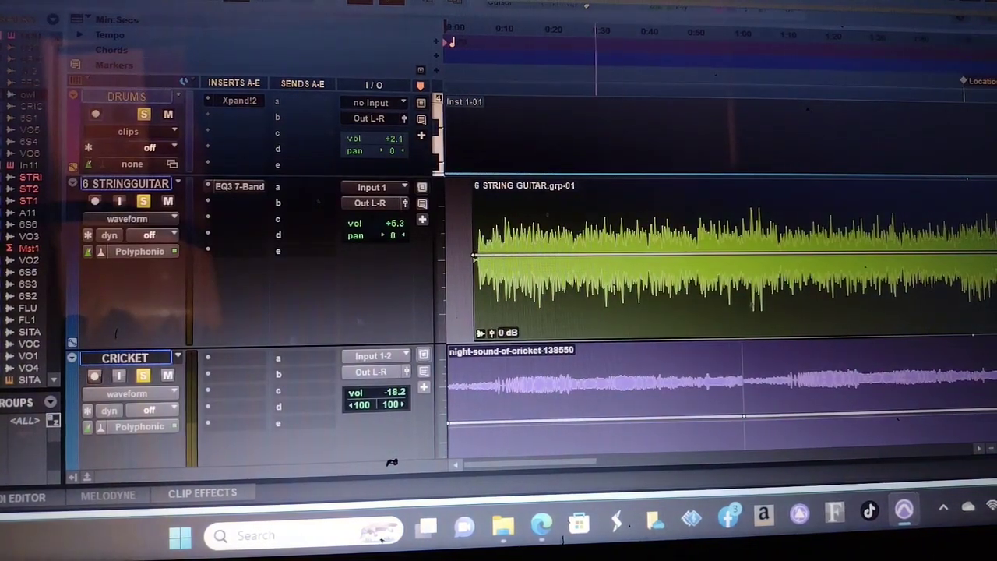
key(space)
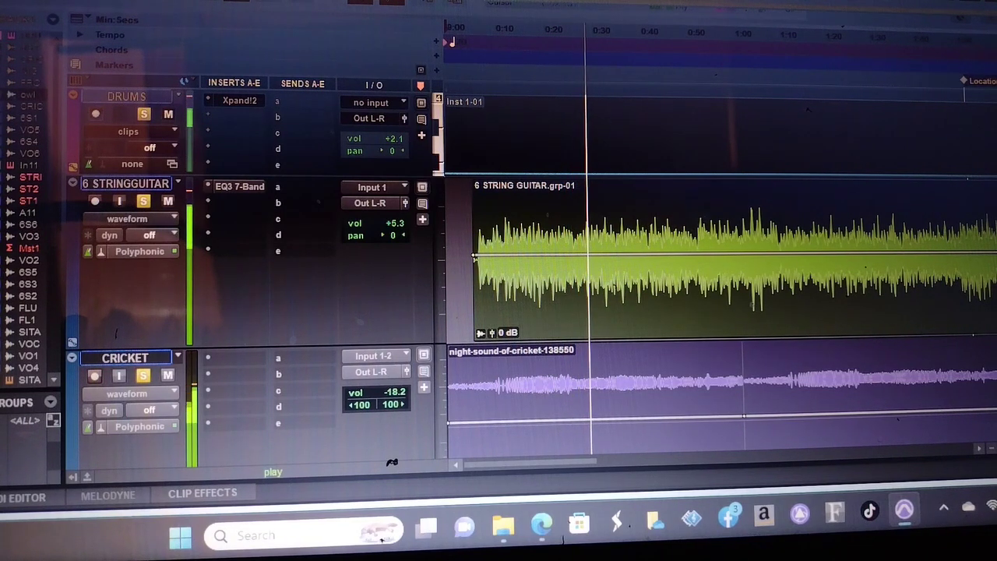
key(space)
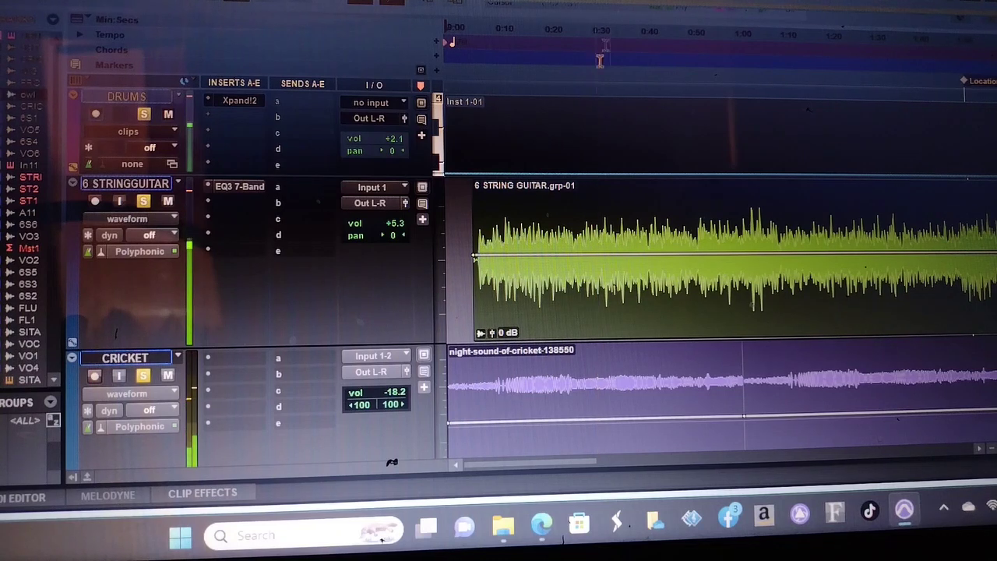